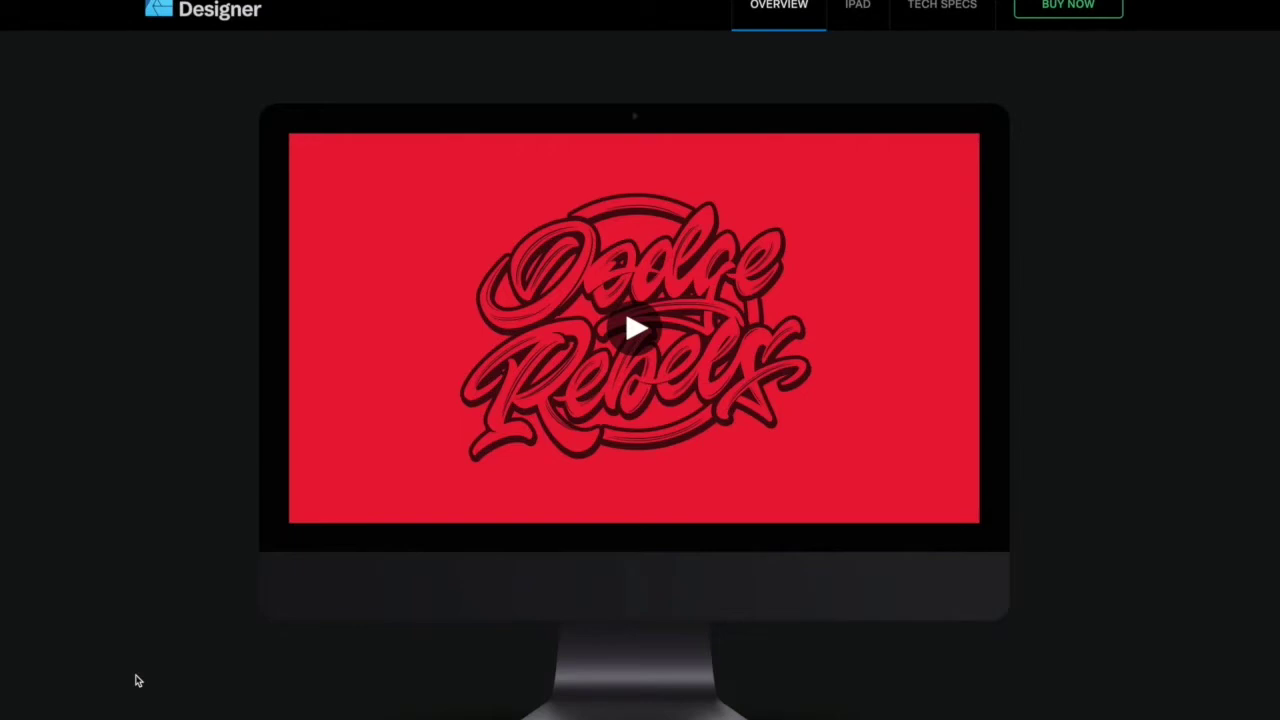
Step: Open the purchase options on the Affinity Designer product page
click(1070, 6)
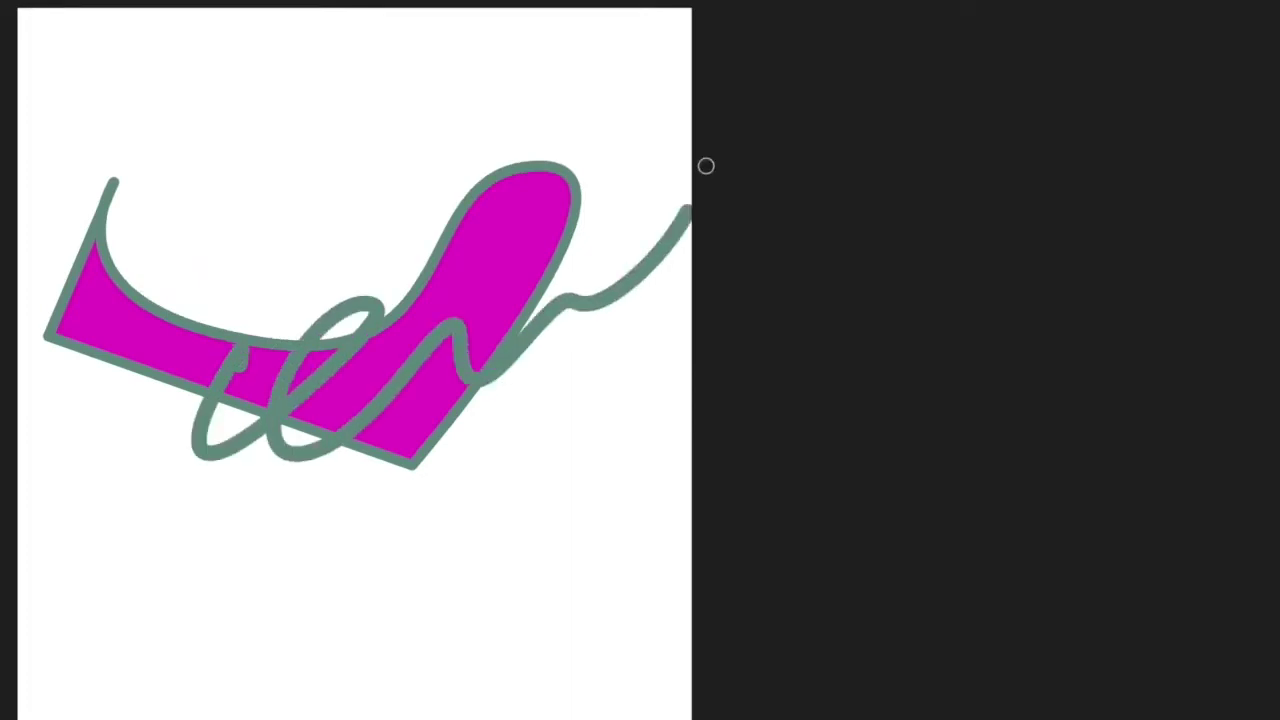
Step: Erase parts of the green freehand brush stroke where it loops across the magenta shape
mouse_move(205, 445)
mouse_down()
mouse_move(296, 440)
mouse_move(403, 367)
mouse_move(496, 429)
mouse_move(466, 319)
mouse_up()
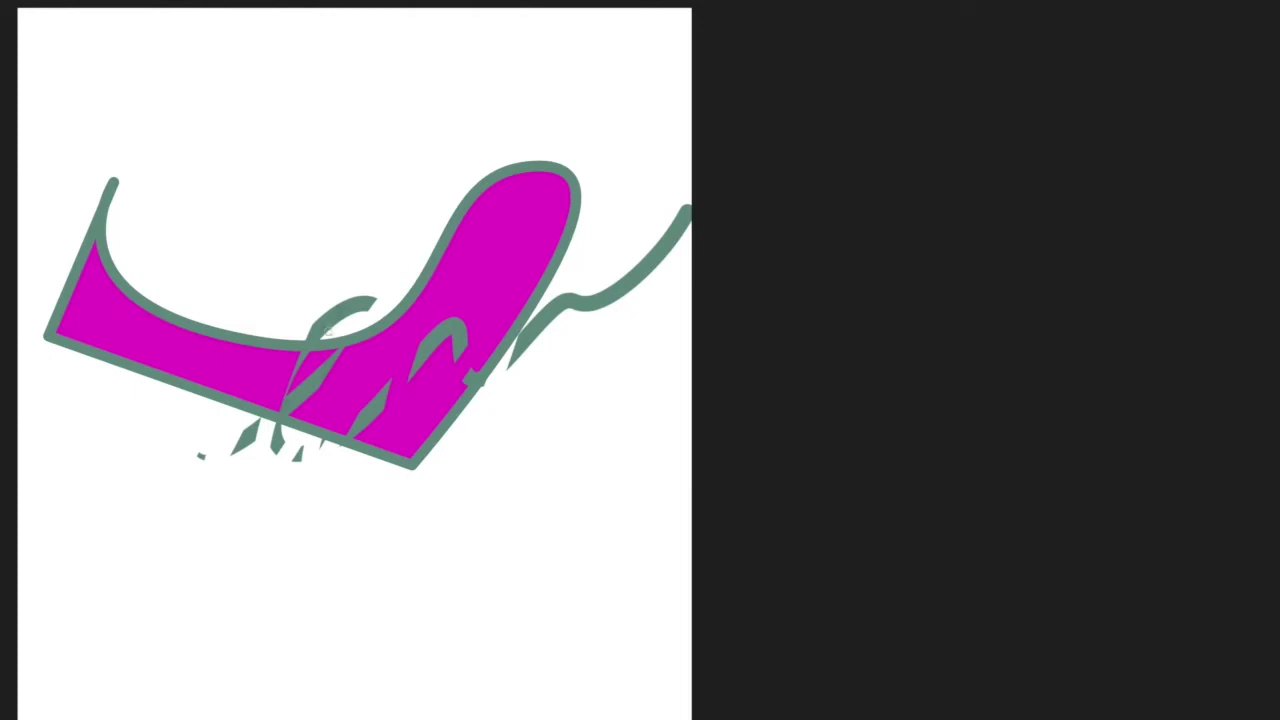
mouse_move(364, 299)
mouse_down()
mouse_move(330, 311)
mouse_move(368, 301)
mouse_move(353, 314)
mouse_up()
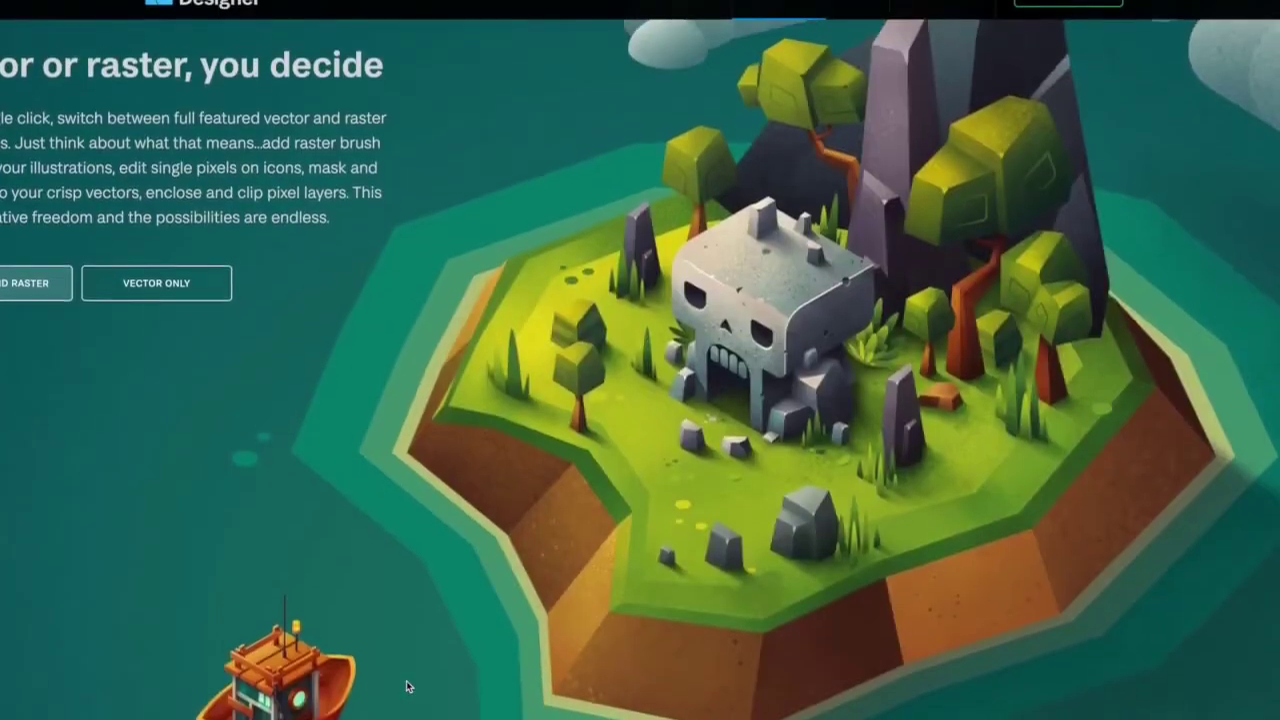
Step: Compare the vector-only version of the island illustration with the combined vector and raster version on the product page
click(181, 289)
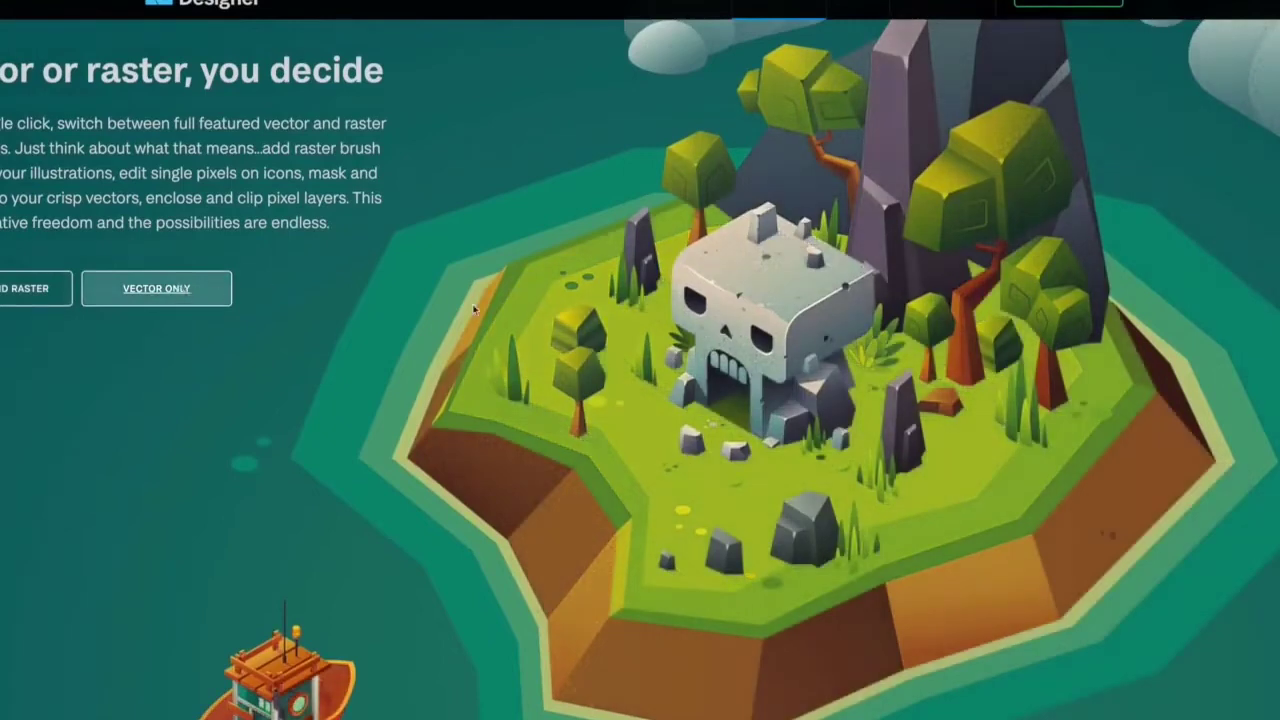
scroll(421, 390, up, 2)
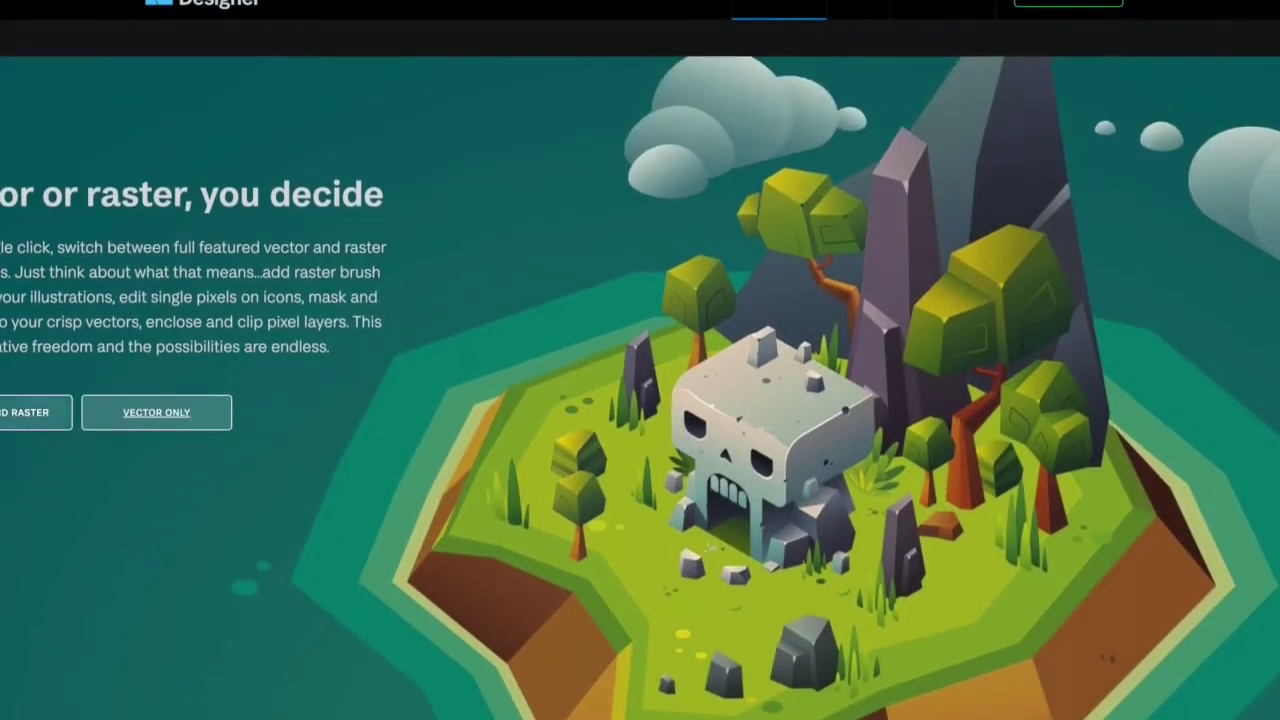
click(25, 412)
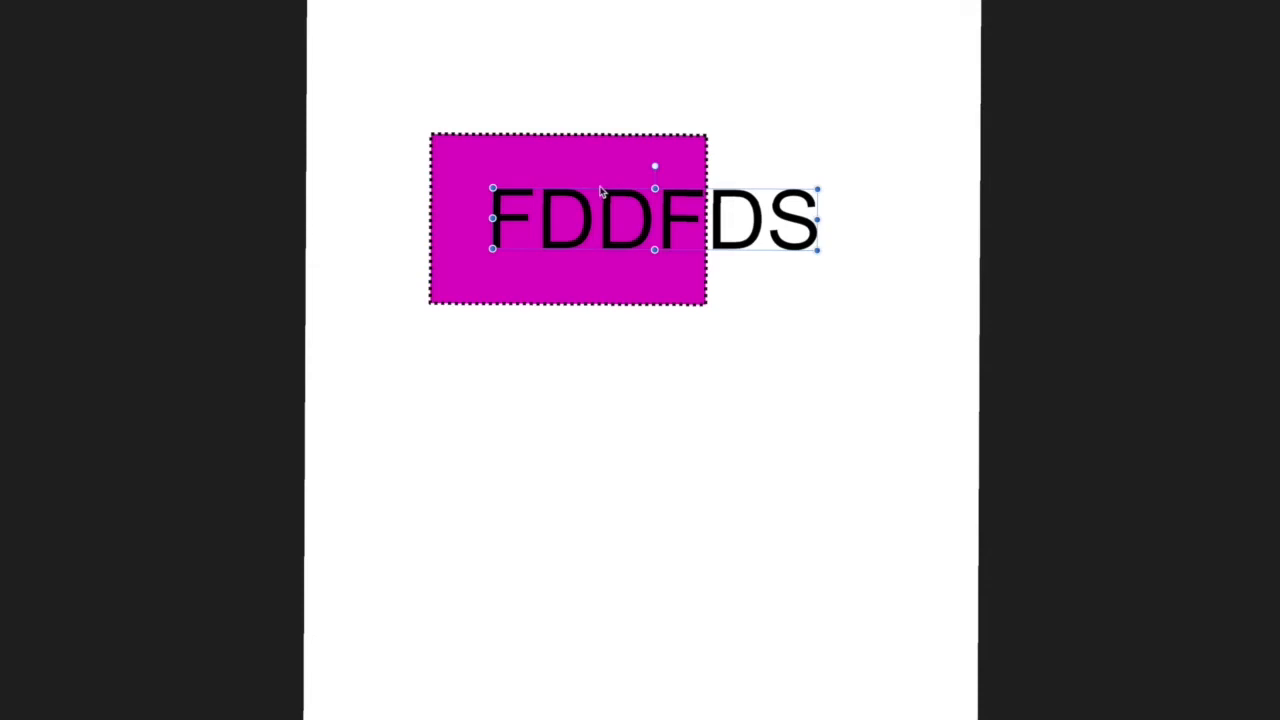
Step: Insert "fgdfg" after FDD in the FDDFDS text and delete both letters g from the insertion
click(672, 230)
text(fgdfg)
click(612, 367)
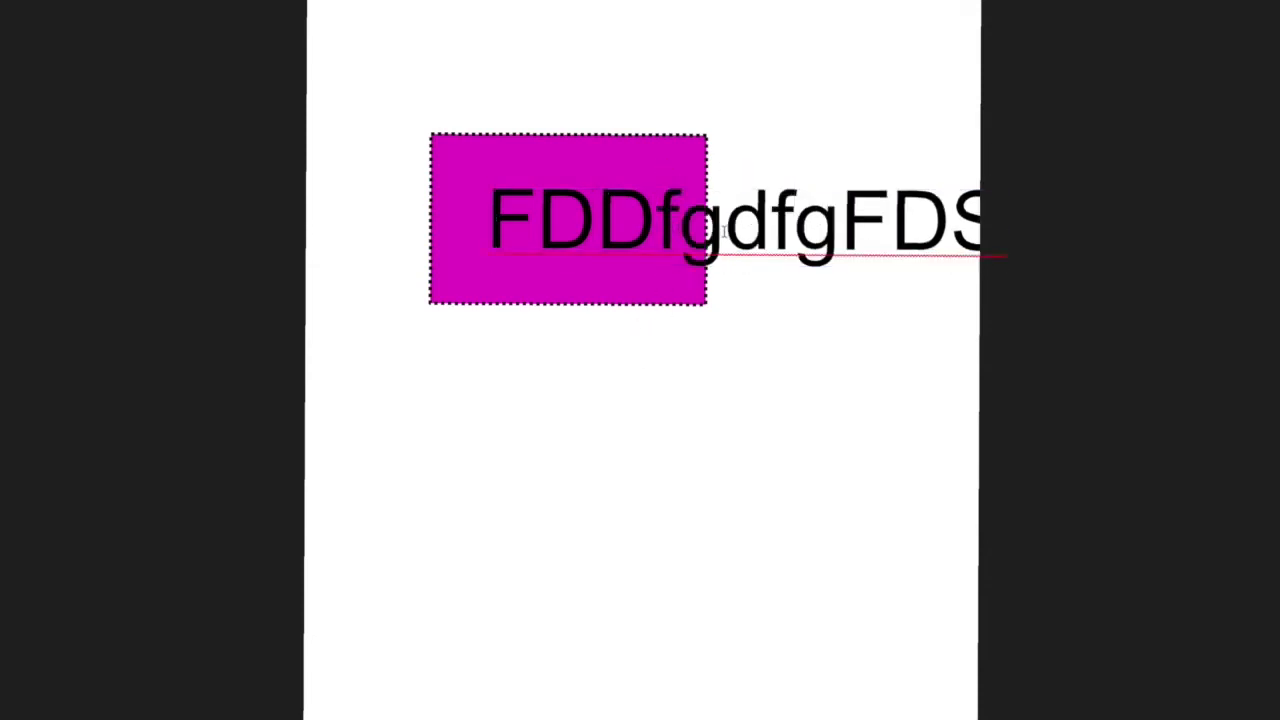
click(712, 243)
key(BackSpace)
click(807, 219)
key(BackSpace)
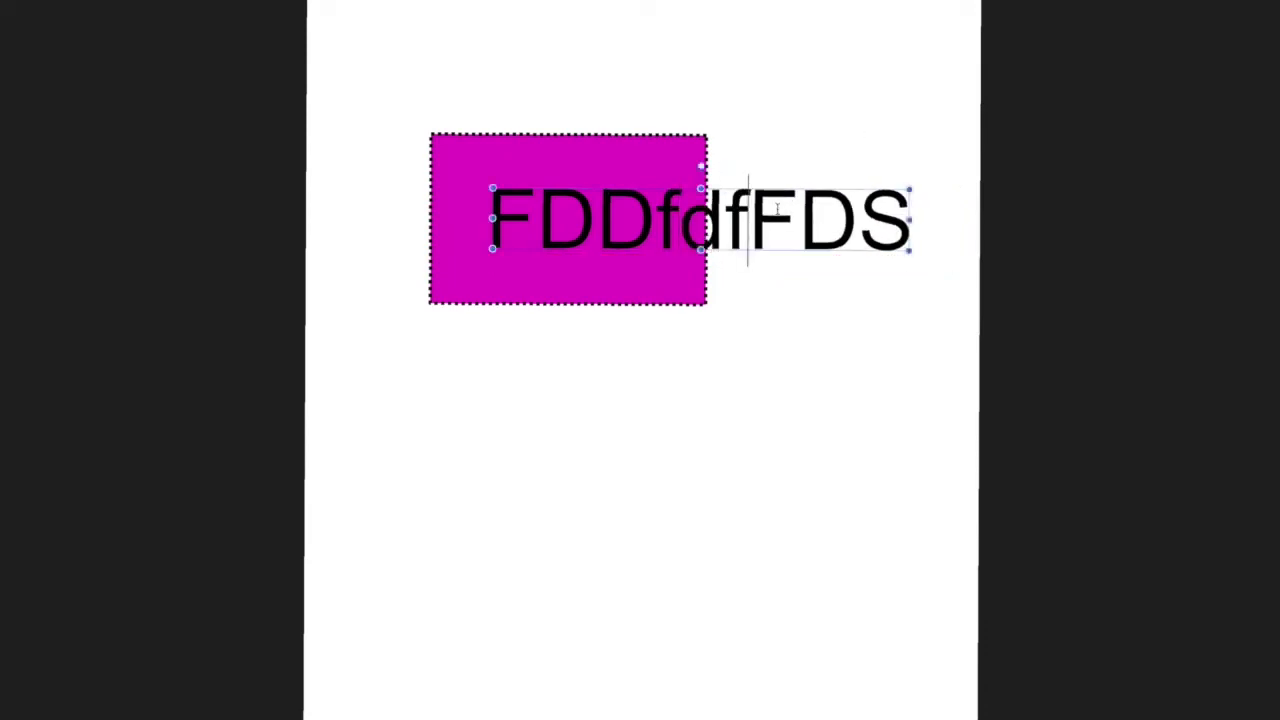
Step: Select all characters of the FDDfdfFDS text and leave text editing
click(727, 216)
key(ctrl+a)
key(Escape)
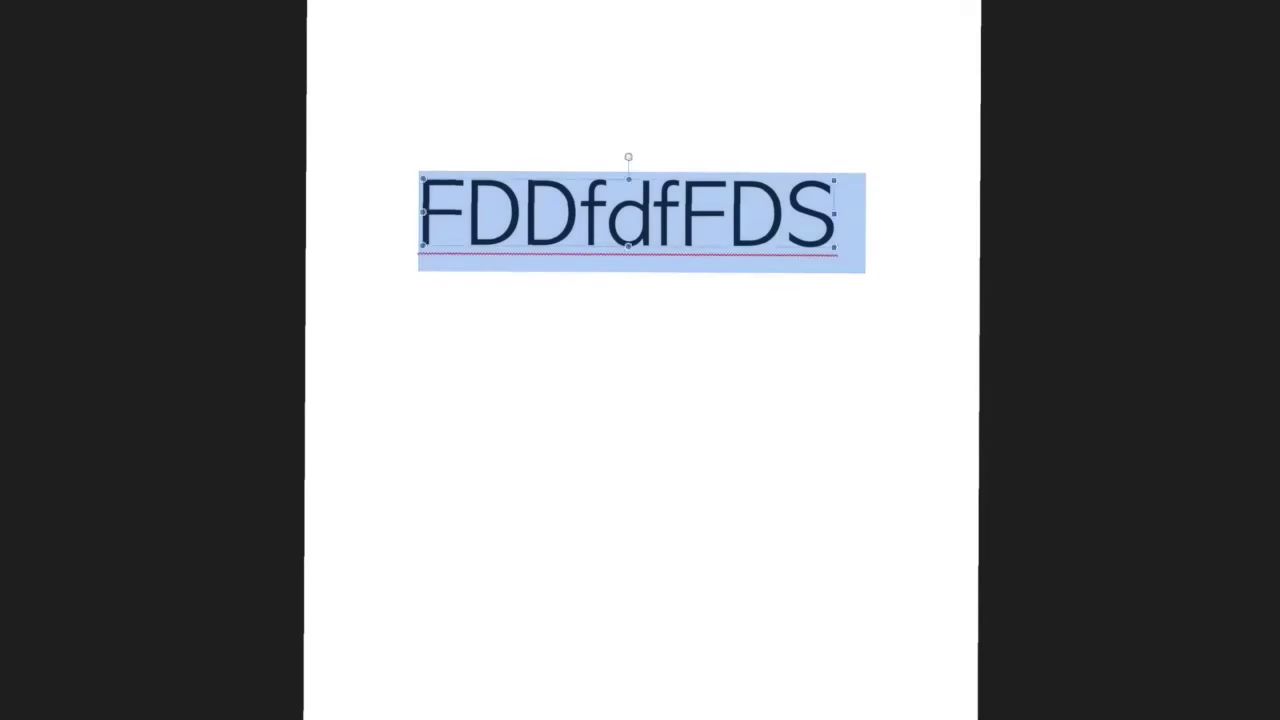
key(Escape)
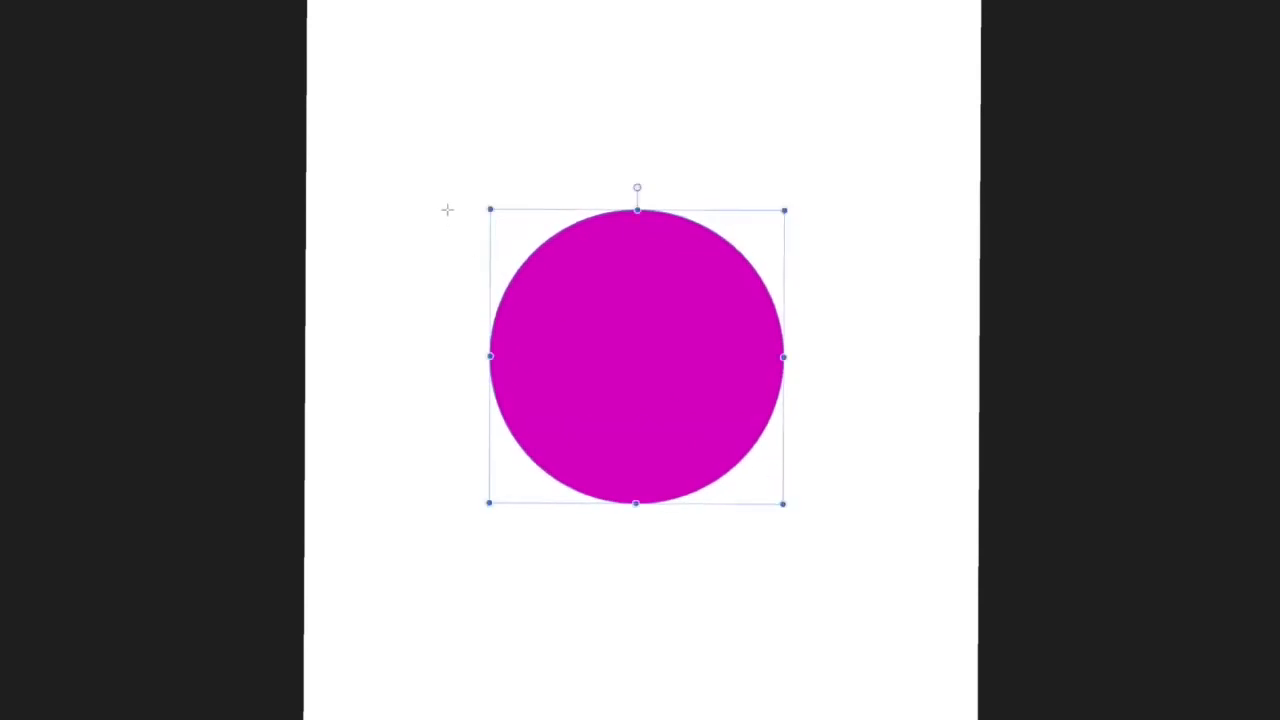
Step: Draw a slightly larger circle overlapping the magenta circle and offset to its left, and select both circles
drag(447, 210, 746, 512)
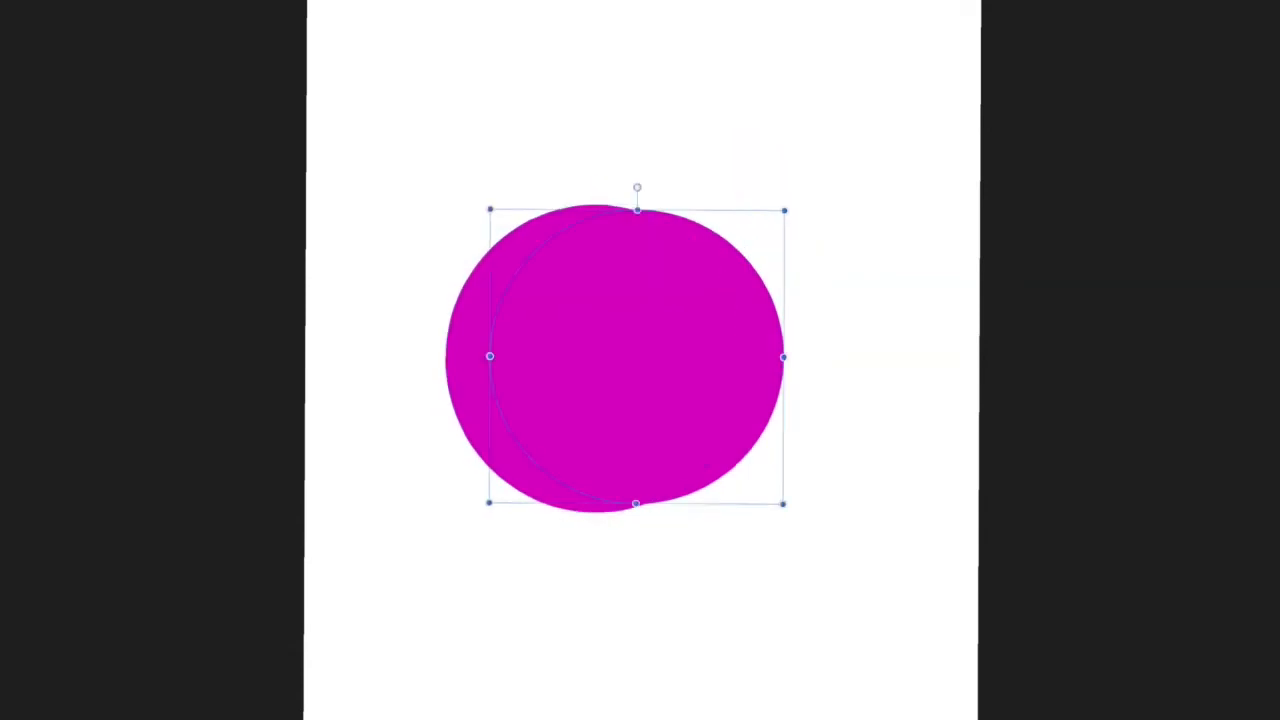
shift+click(480, 358)
click(943, 129)
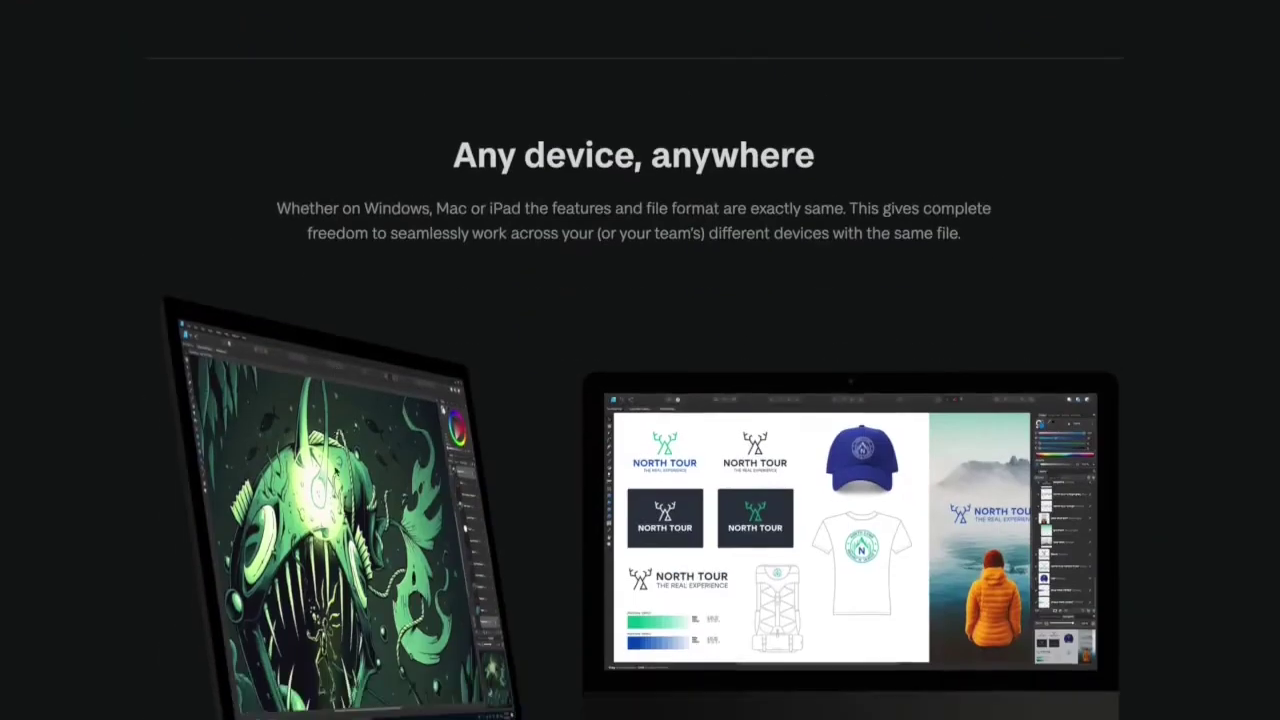
Step: Review the product page's feature sections, from device support to artboards, and open the Affinity Designer purchase options
scroll(337, 472, up, 2)
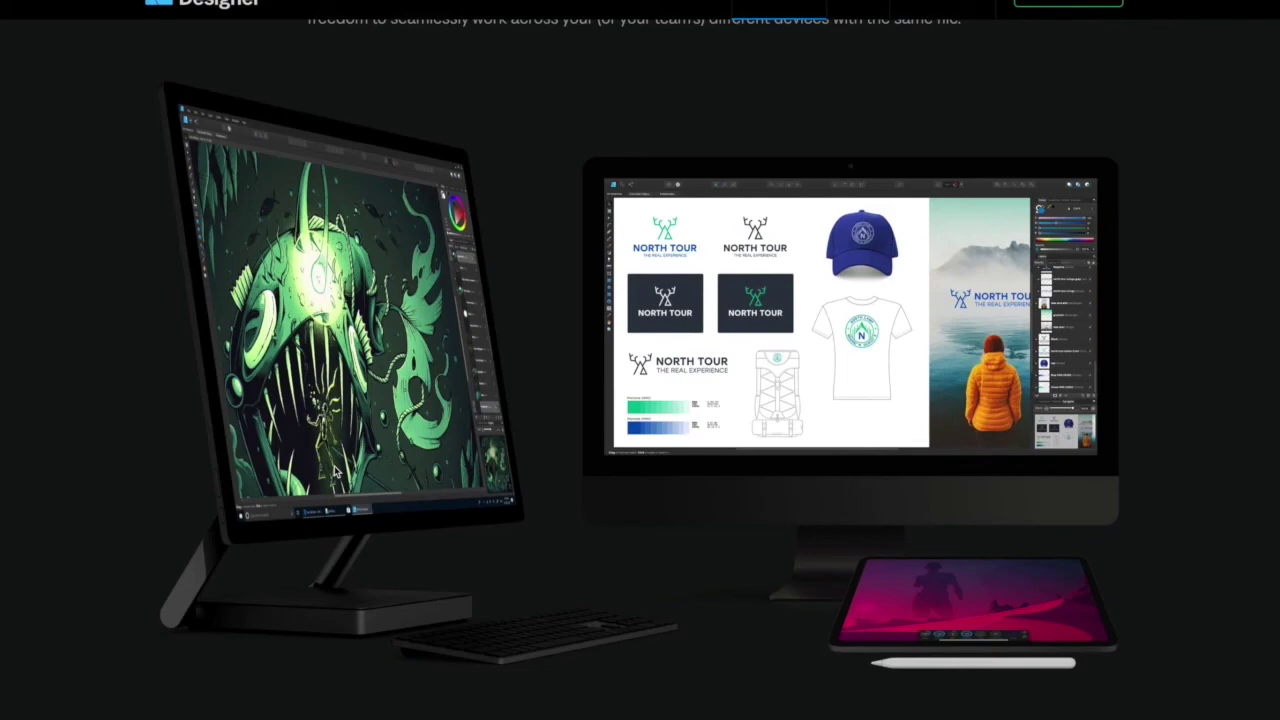
scroll(336, 471, down, 4)
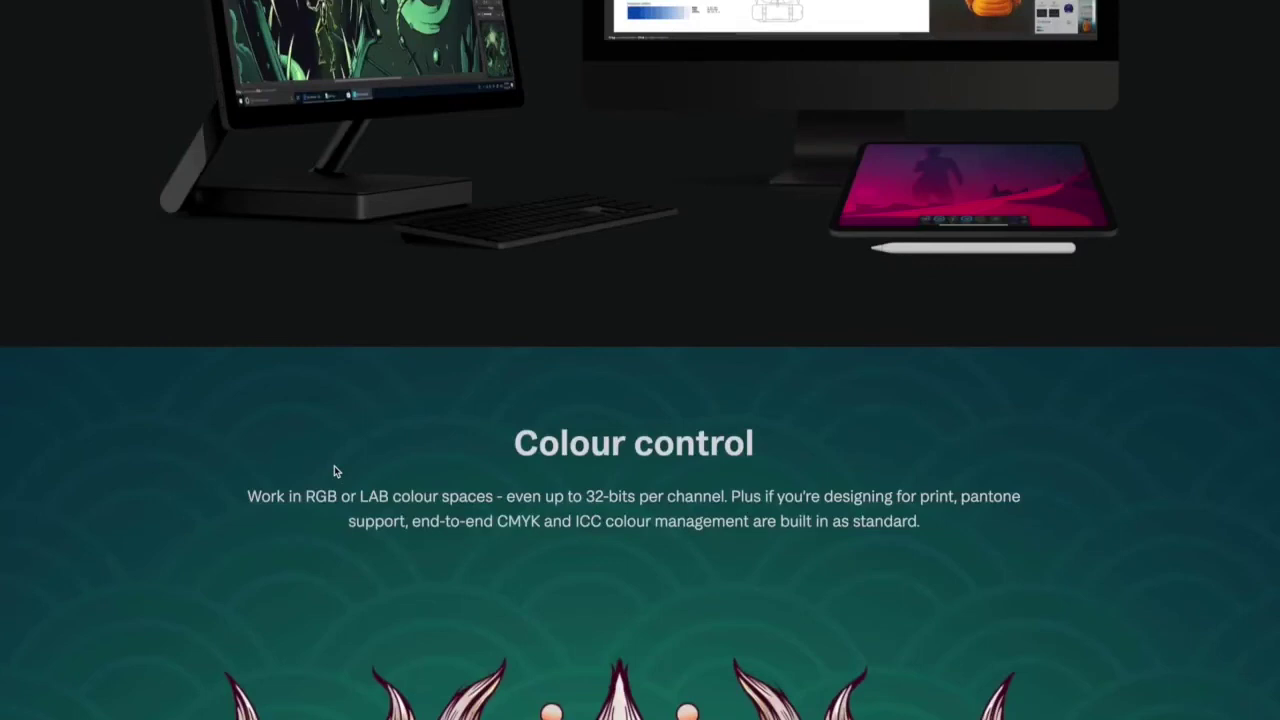
scroll(336, 471, down, 5)
scroll(336, 471, down, 8)
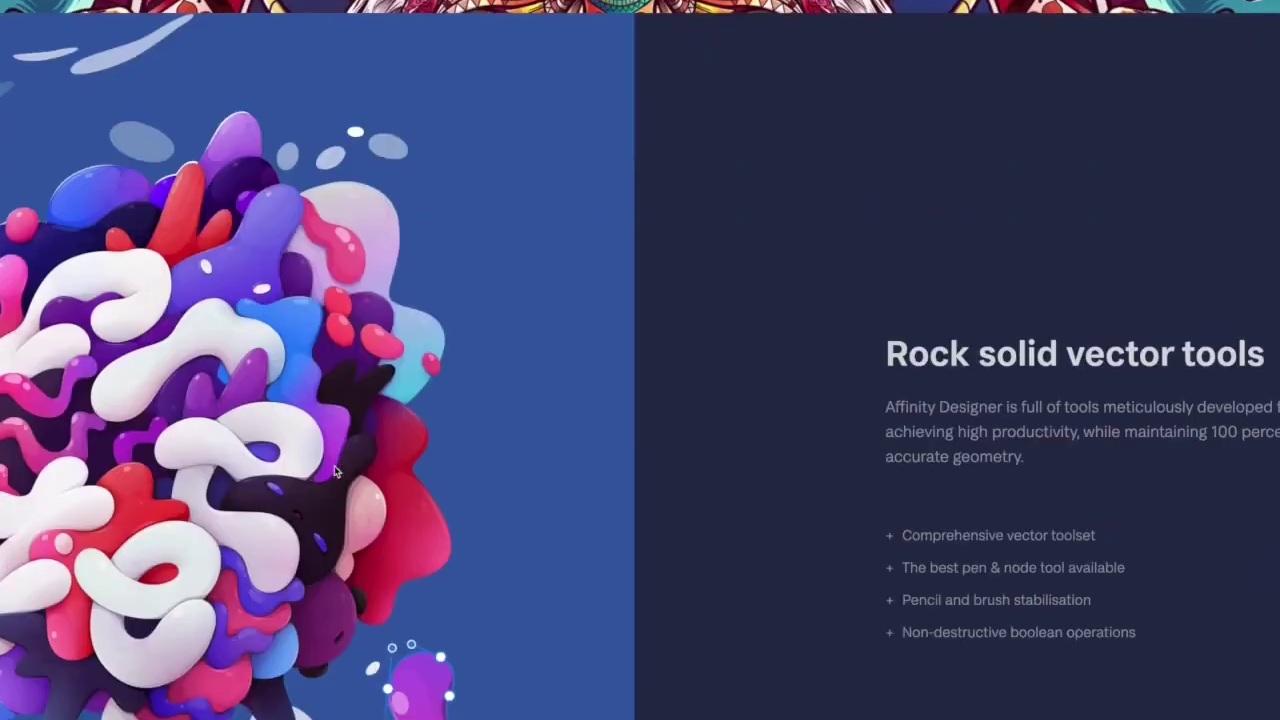
scroll(336, 471, down, 20)
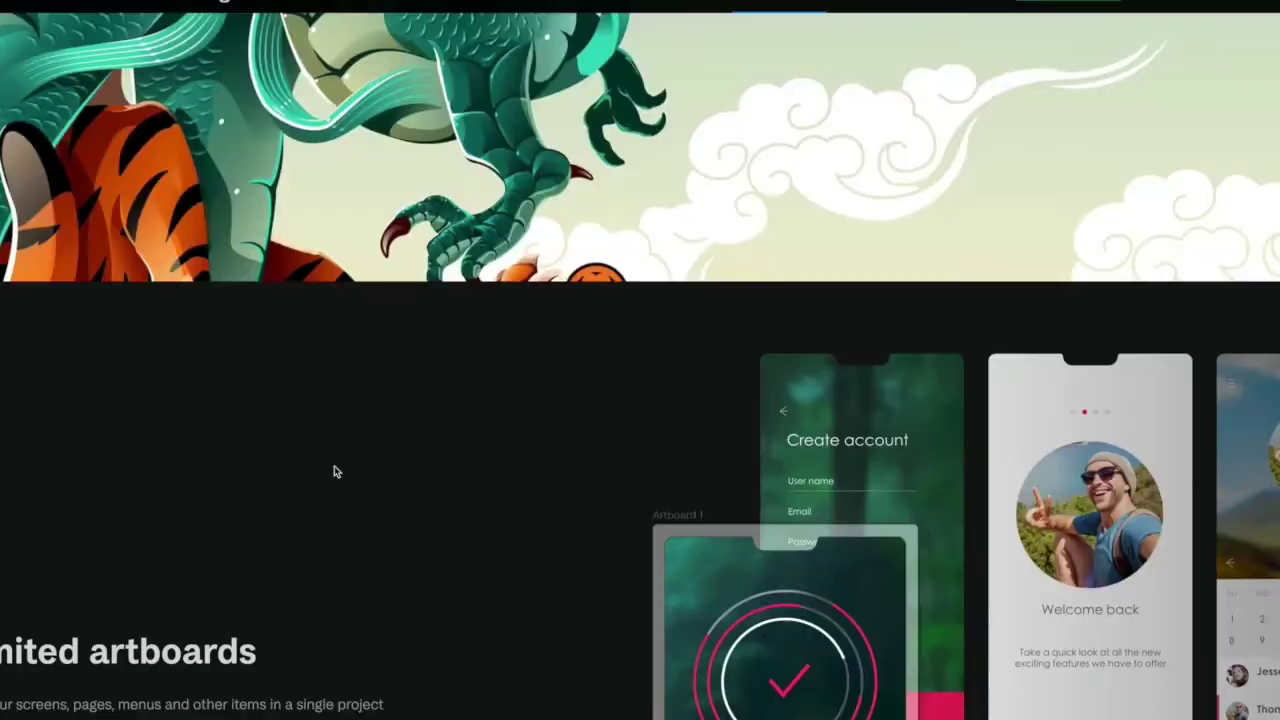
scroll(336, 471, down, 5)
scroll(336, 471, up, 15)
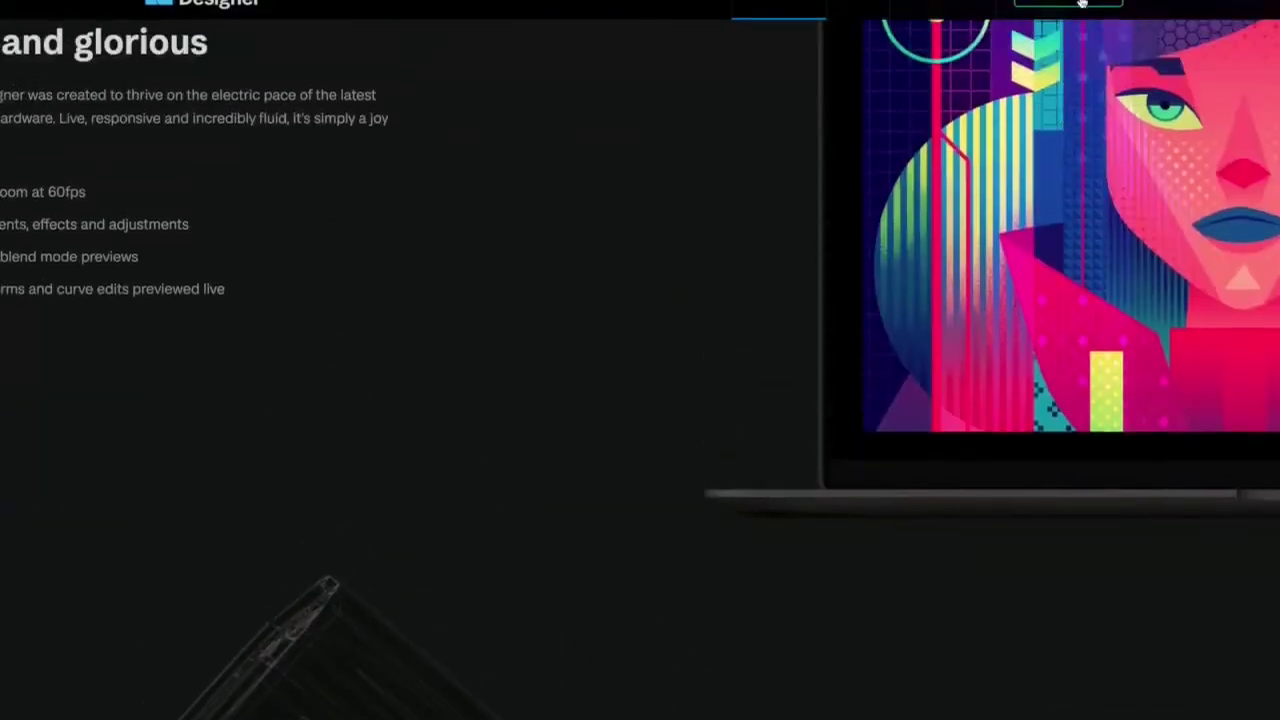
click(1081, 3)
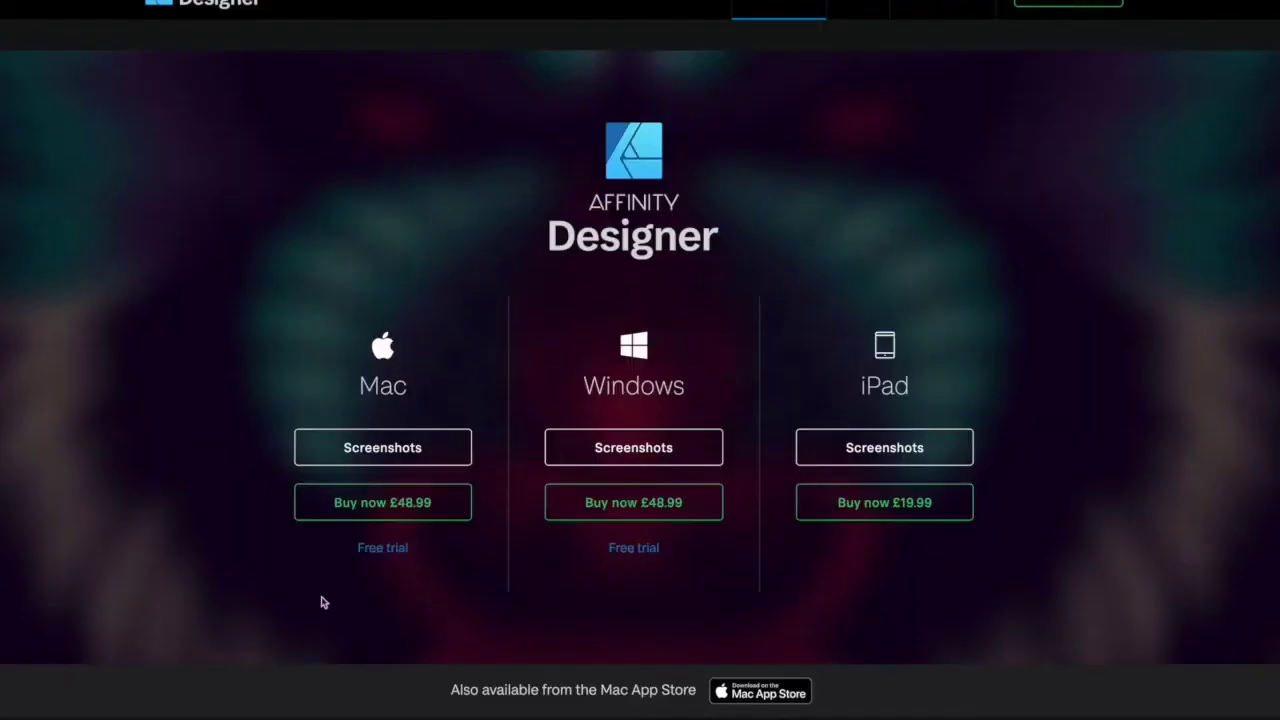